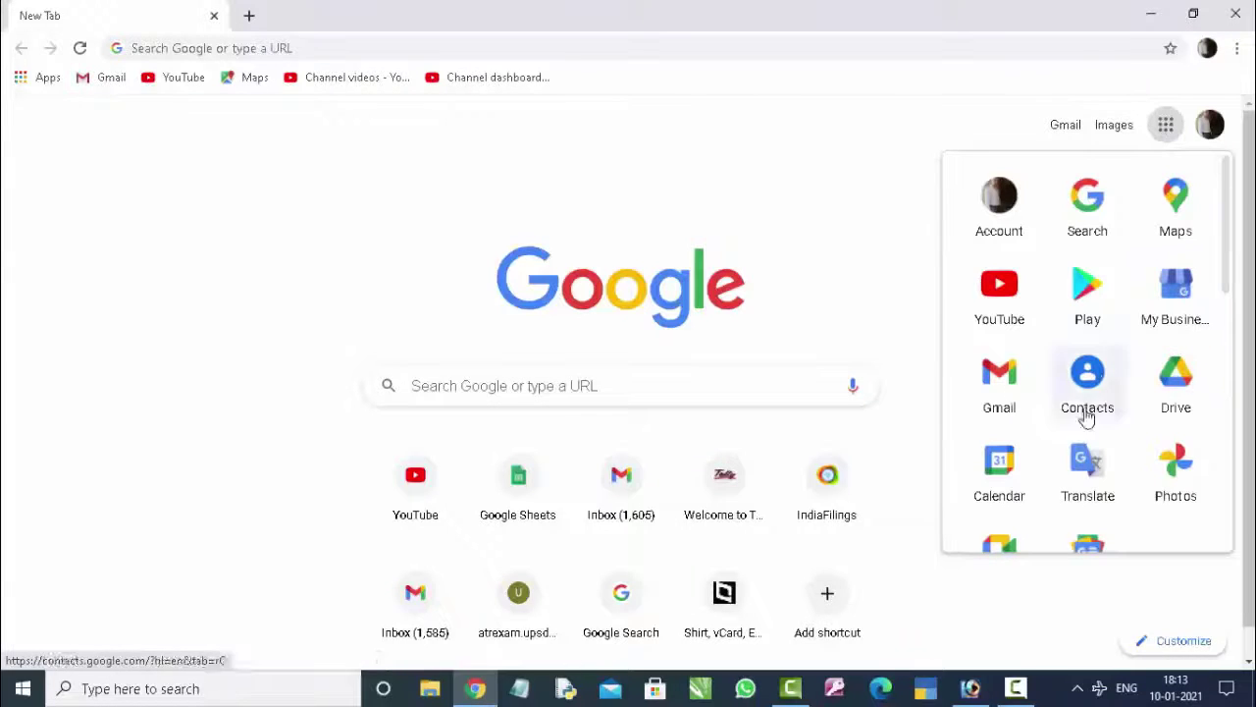
Step: Launch Google Sheets from the Google apps panel to reach its home page
{"action": "scroll", "coordinate": [1084, 432], "scroll_direction": "down", "scroll_amount": 2}
{"action": "scroll", "coordinate": [1083, 432], "scroll_direction": "down", "scroll_amount": 2}
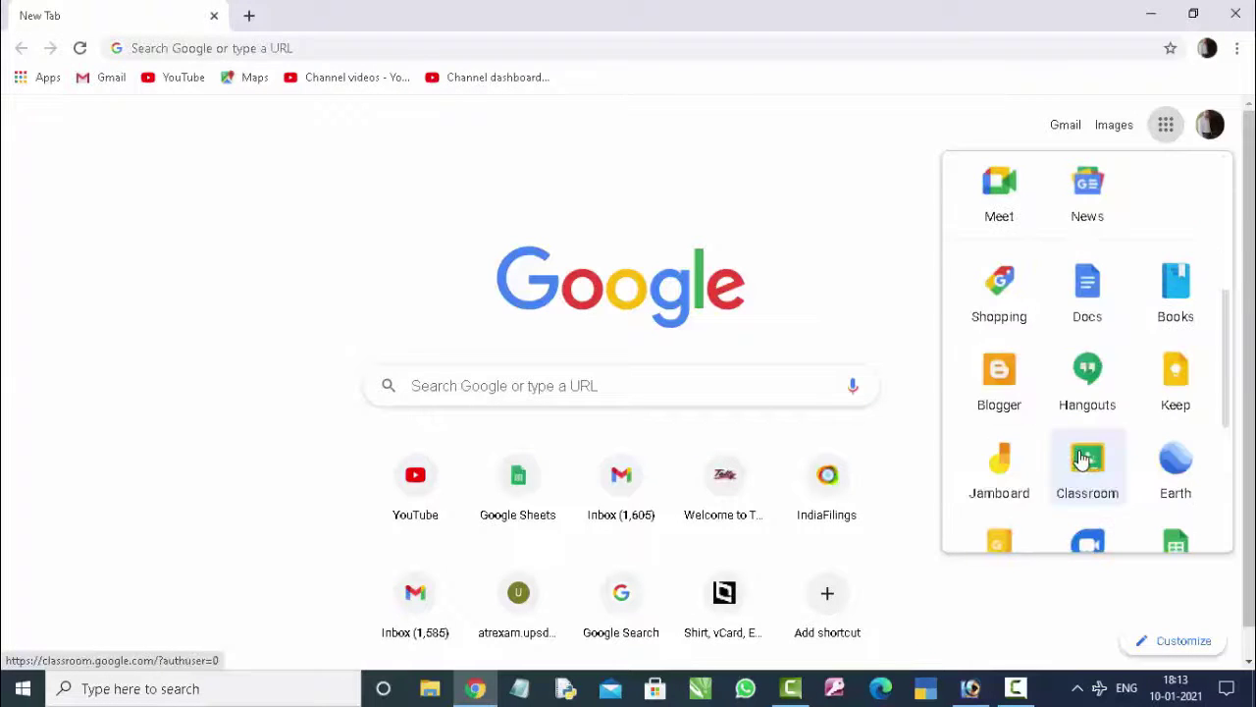
{"action": "scroll", "coordinate": [1106, 467], "scroll_direction": "down", "scroll_amount": 2}
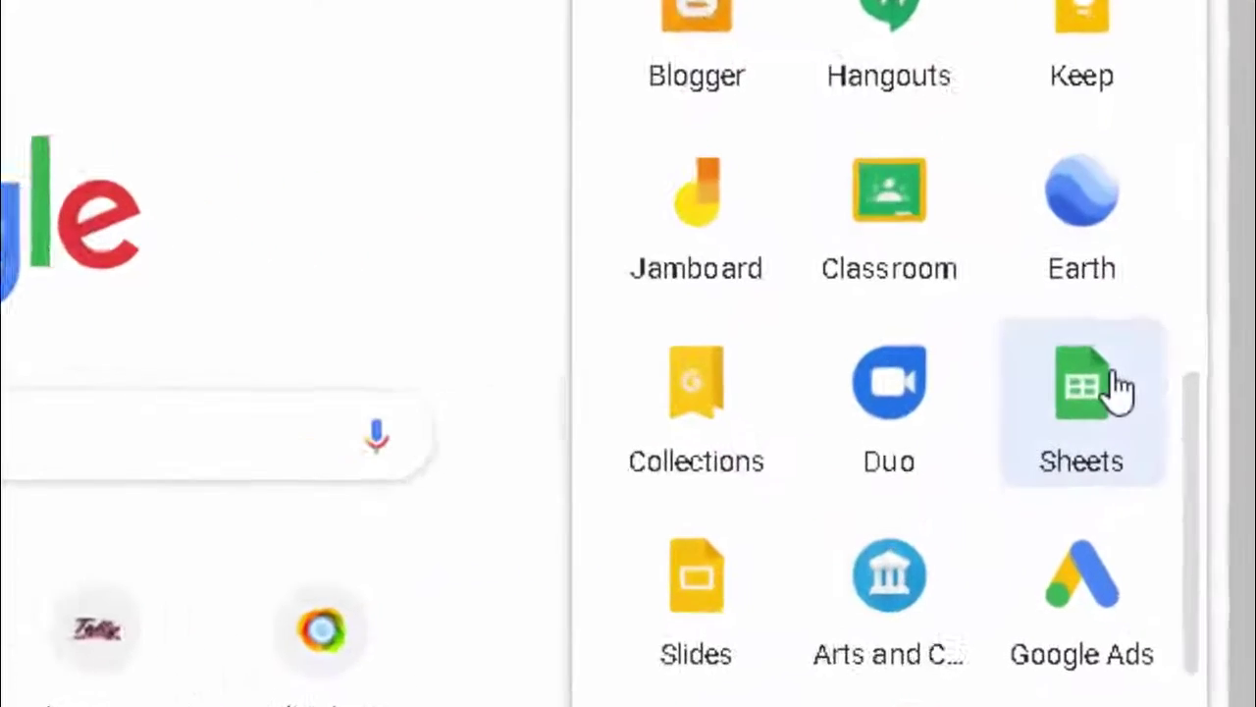
{"action": "left_click", "coordinate": [1156, 374]}
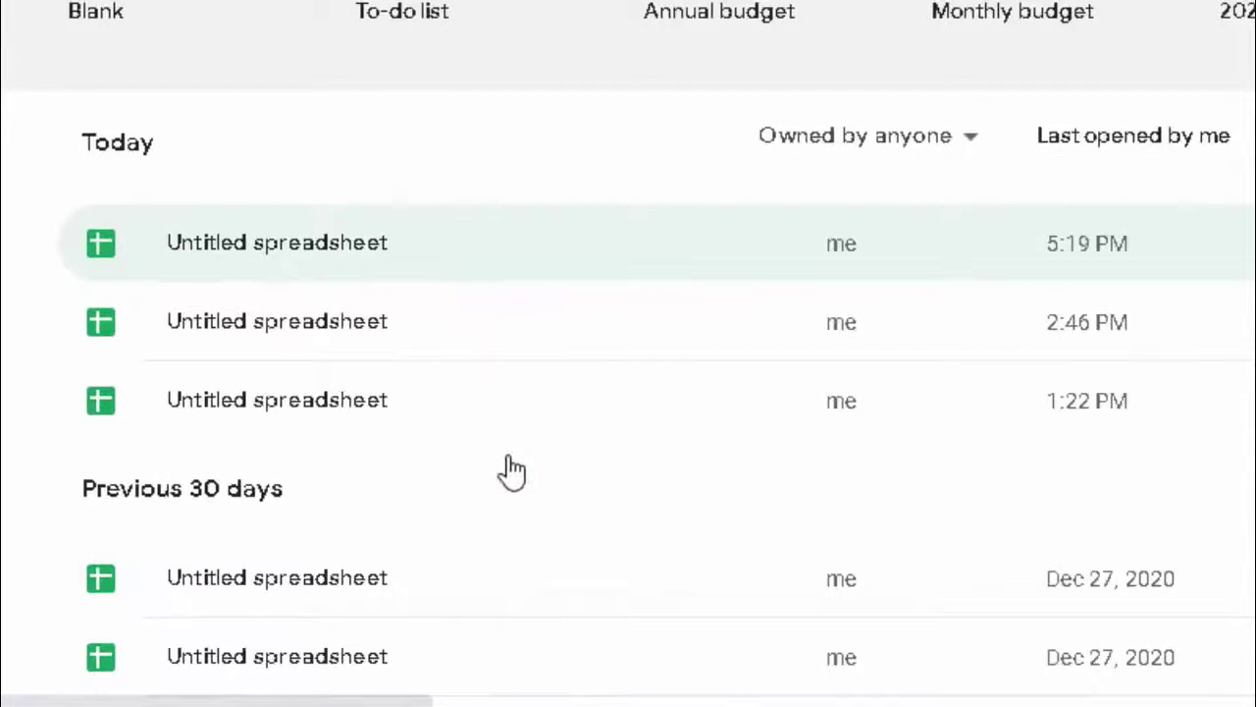
{"action": "scroll", "coordinate": [511, 471], "scroll_direction": "down", "scroll_amount": 3}
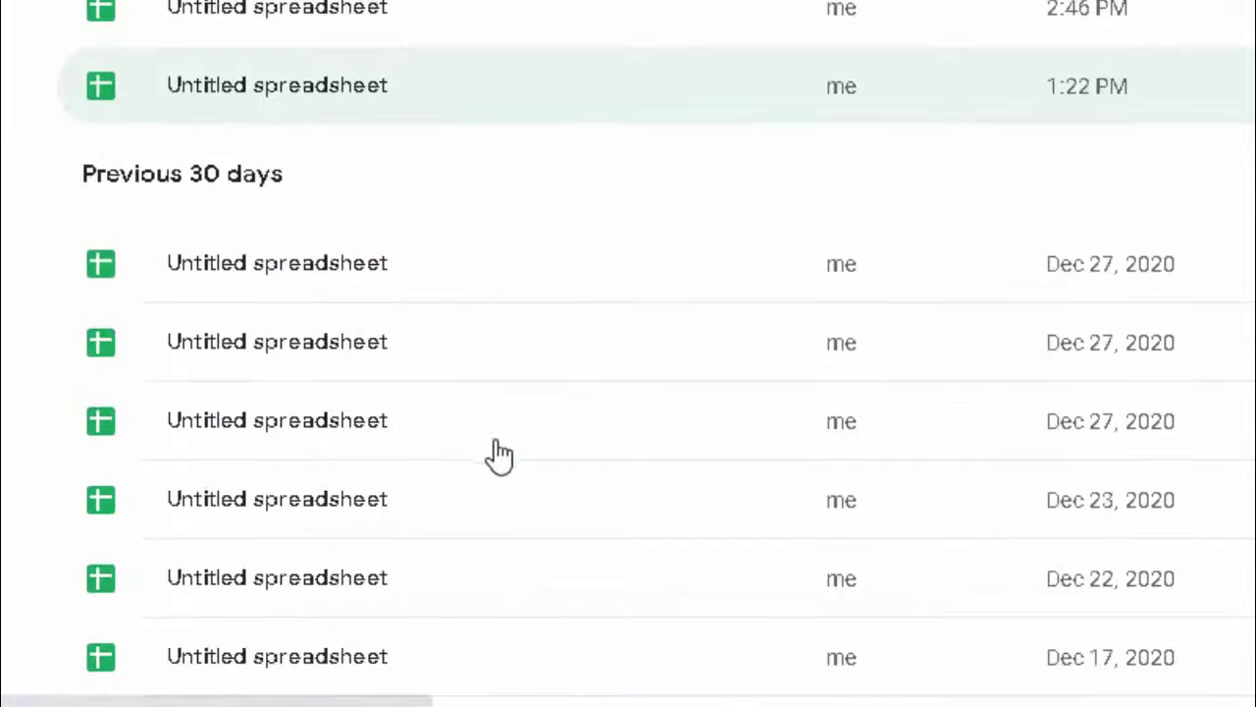
{"action": "scroll", "coordinate": [499, 454], "scroll_direction": "down", "scroll_amount": 2}
{"action": "scroll", "coordinate": [517, 440], "scroll_direction": "down", "scroll_amount": 5}
{"action": "scroll", "coordinate": [501, 477], "scroll_direction": "down", "scroll_amount": 5}
{"action": "scroll", "coordinate": [501, 477], "scroll_direction": "down", "scroll_amount": 6}
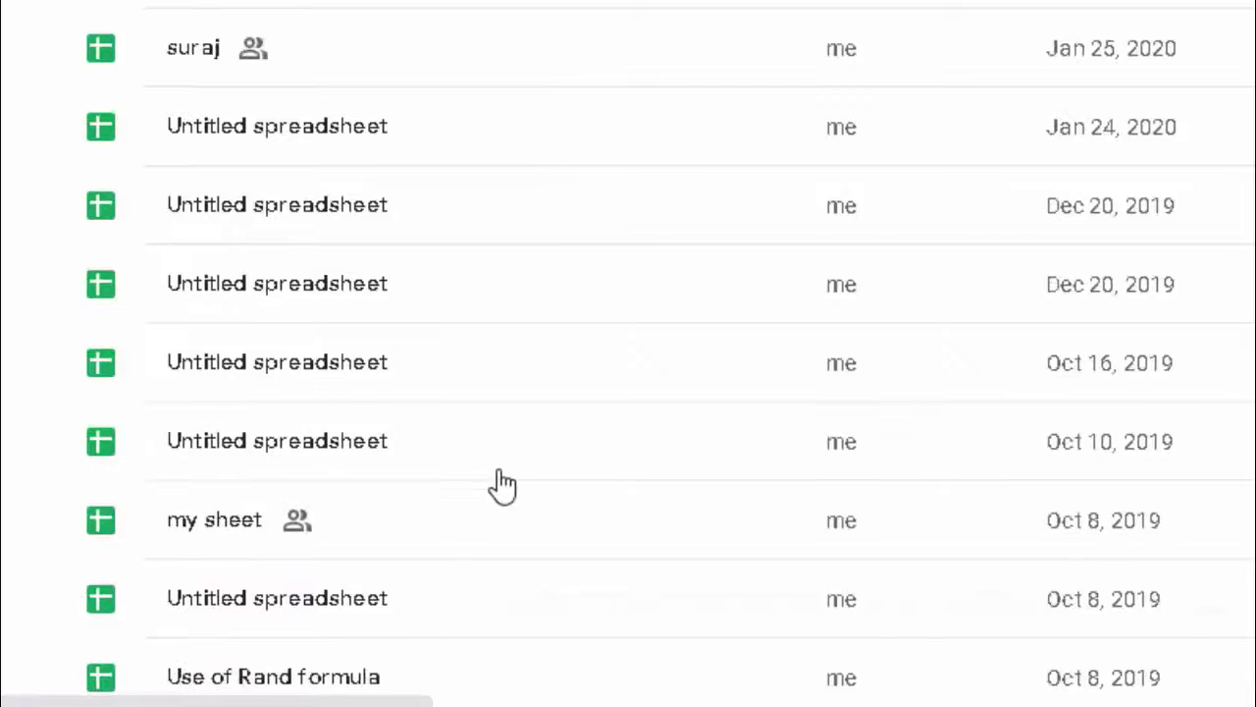
{"action": "scroll", "coordinate": [502, 490], "scroll_direction": "down", "scroll_amount": 2}
{"action": "scroll", "coordinate": [498, 510], "scroll_direction": "down", "scroll_amount": 5}
{"action": "scroll", "coordinate": [471, 540], "scroll_direction": "up", "scroll_amount": 5}
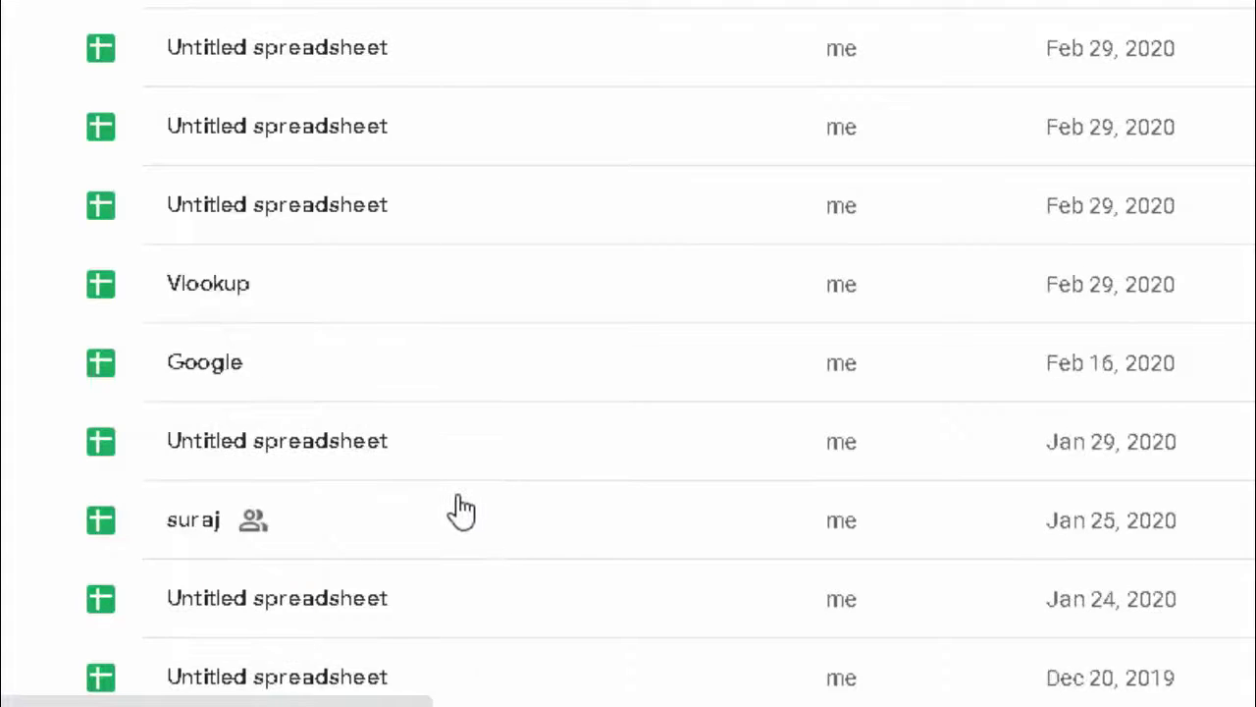
{"action": "scroll", "coordinate": [458, 507], "scroll_direction": "up", "scroll_amount": 5}
{"action": "scroll", "coordinate": [458, 508], "scroll_direction": "up", "scroll_amount": 5}
{"action": "scroll", "coordinate": [459, 508], "scroll_direction": "up", "scroll_amount": 5}
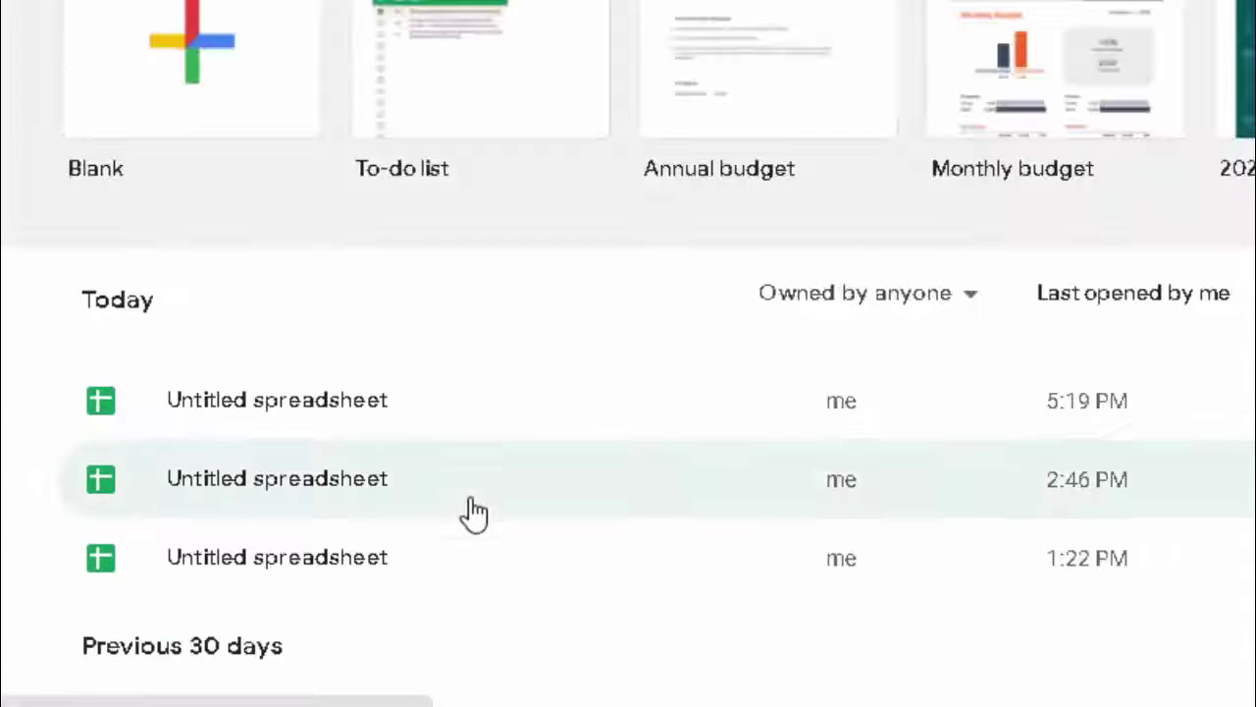
{"action": "scroll", "coordinate": [469, 510], "scroll_direction": "down", "scroll_amount": 10}
{"action": "scroll", "coordinate": [470, 508], "scroll_direction": "down", "scroll_amount": 3}
{"action": "scroll", "coordinate": [475, 511], "scroll_direction": "down", "scroll_amount": 5}
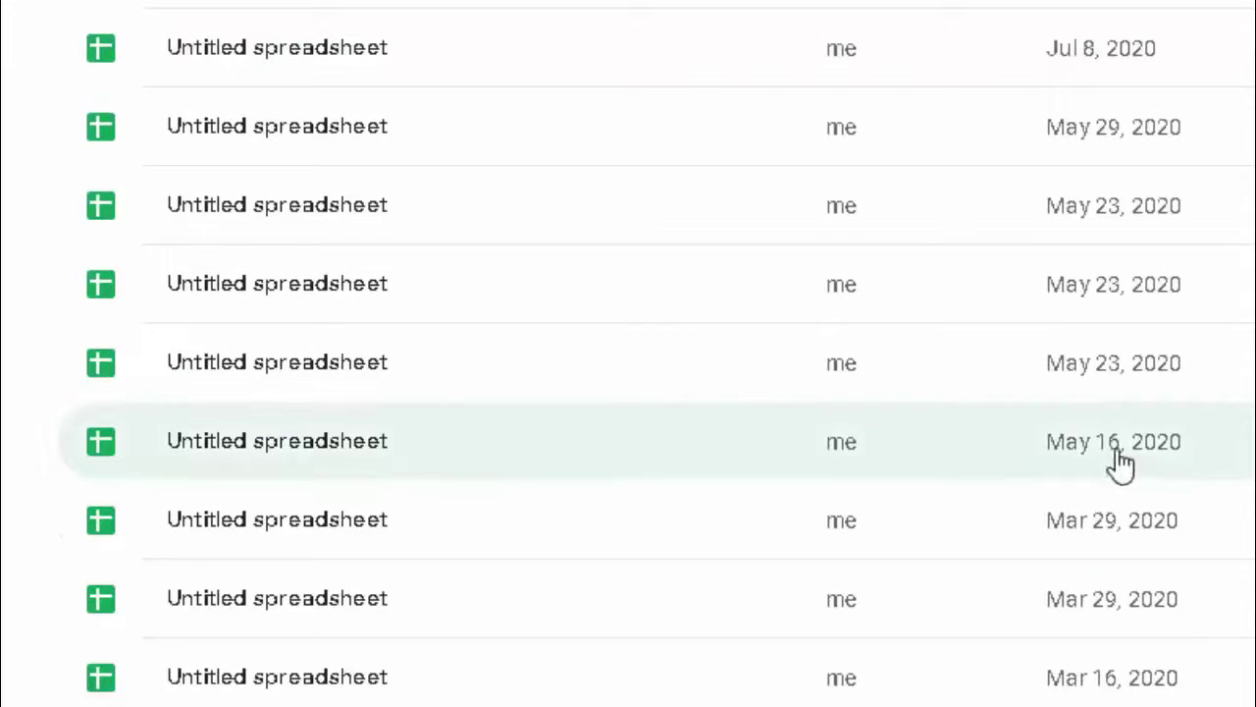
{"action": "scroll", "coordinate": [1036, 462], "scroll_direction": "down", "scroll_amount": 6}
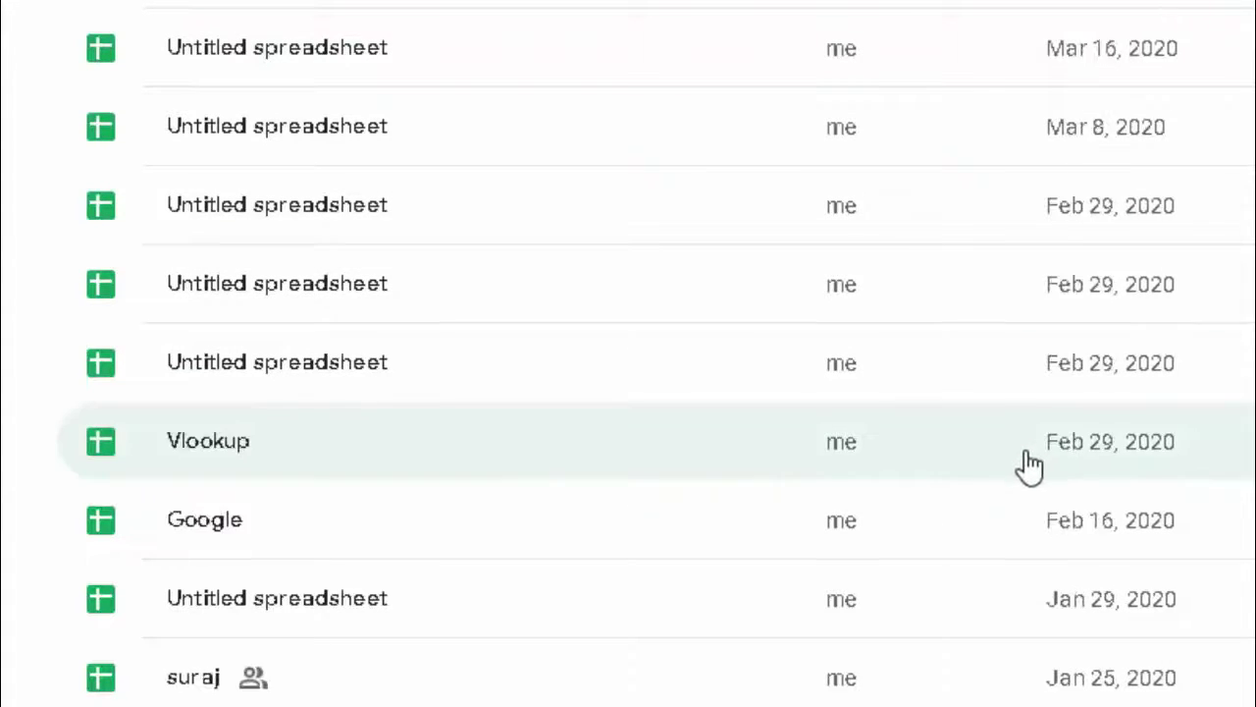
{"action": "scroll", "coordinate": [1031, 463], "scroll_direction": "down", "scroll_amount": 3}
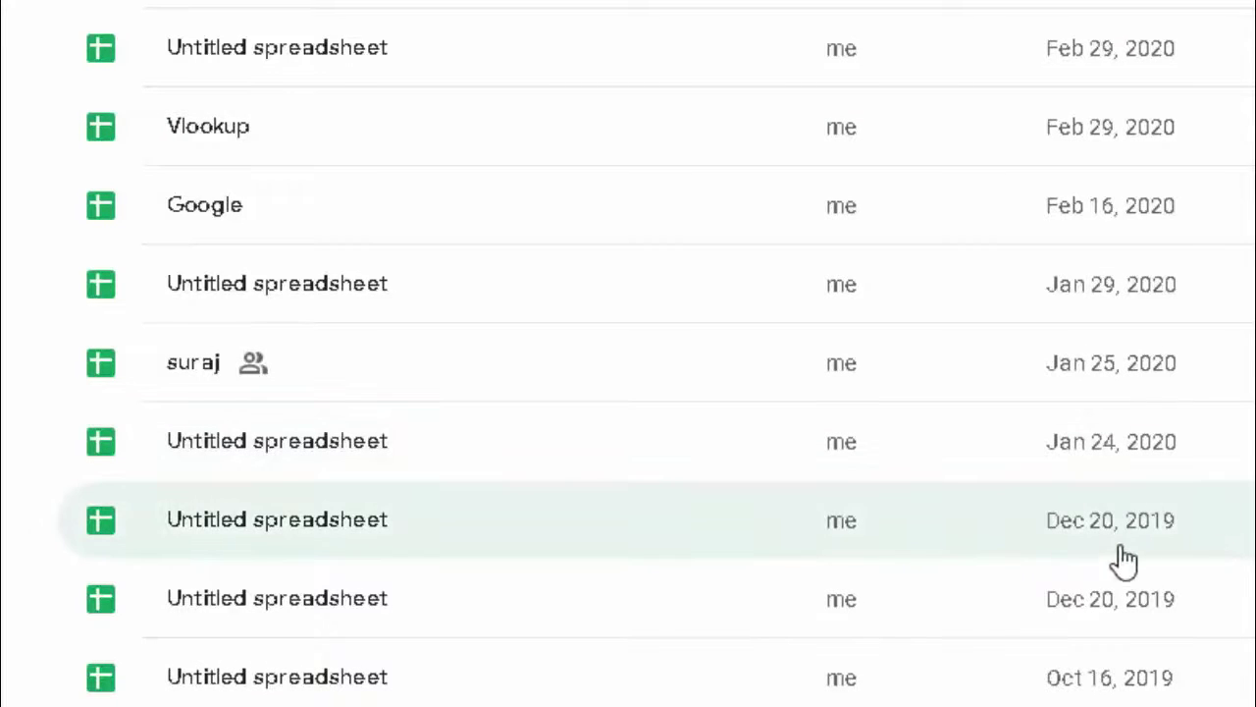
{"action": "scroll", "coordinate": [1178, 555], "scroll_direction": "down", "scroll_amount": 3}
{"action": "scroll", "coordinate": [1156, 559], "scroll_direction": "down", "scroll_amount": 2}
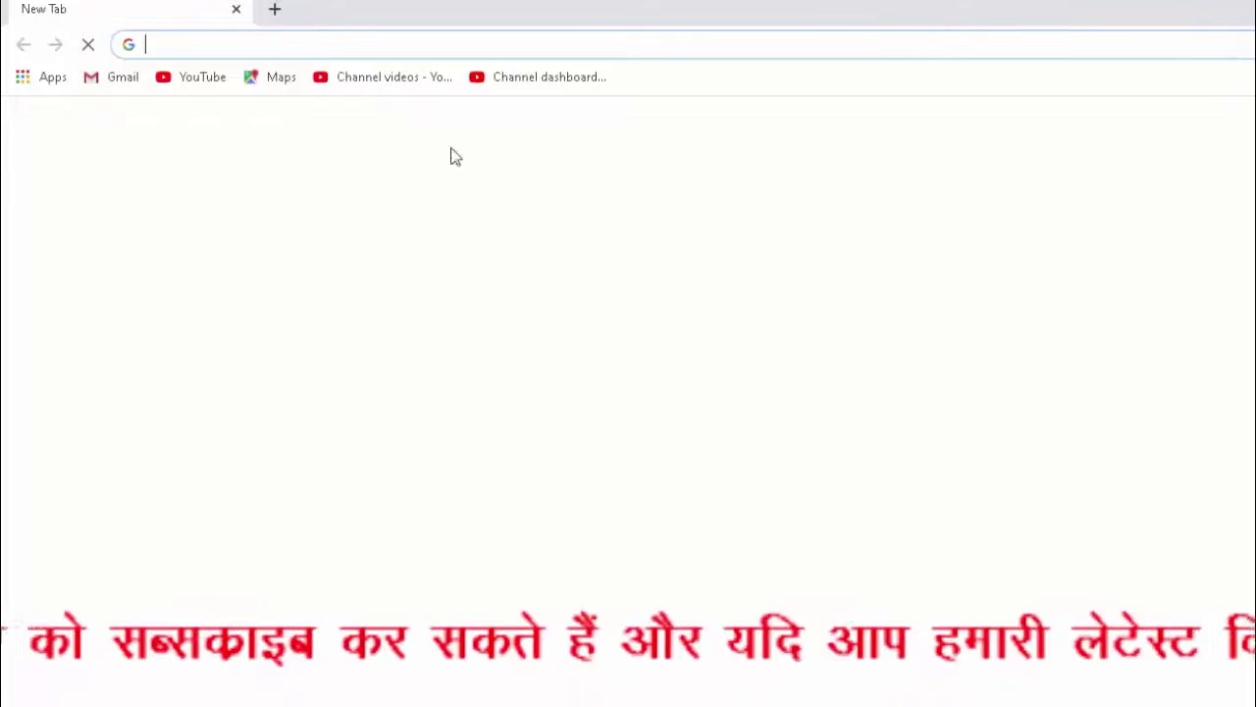
Step: Reopen Google Sheets from Chrome's Apps page via the Apps bookmark
{"action": "left_click", "coordinate": [34, 79]}
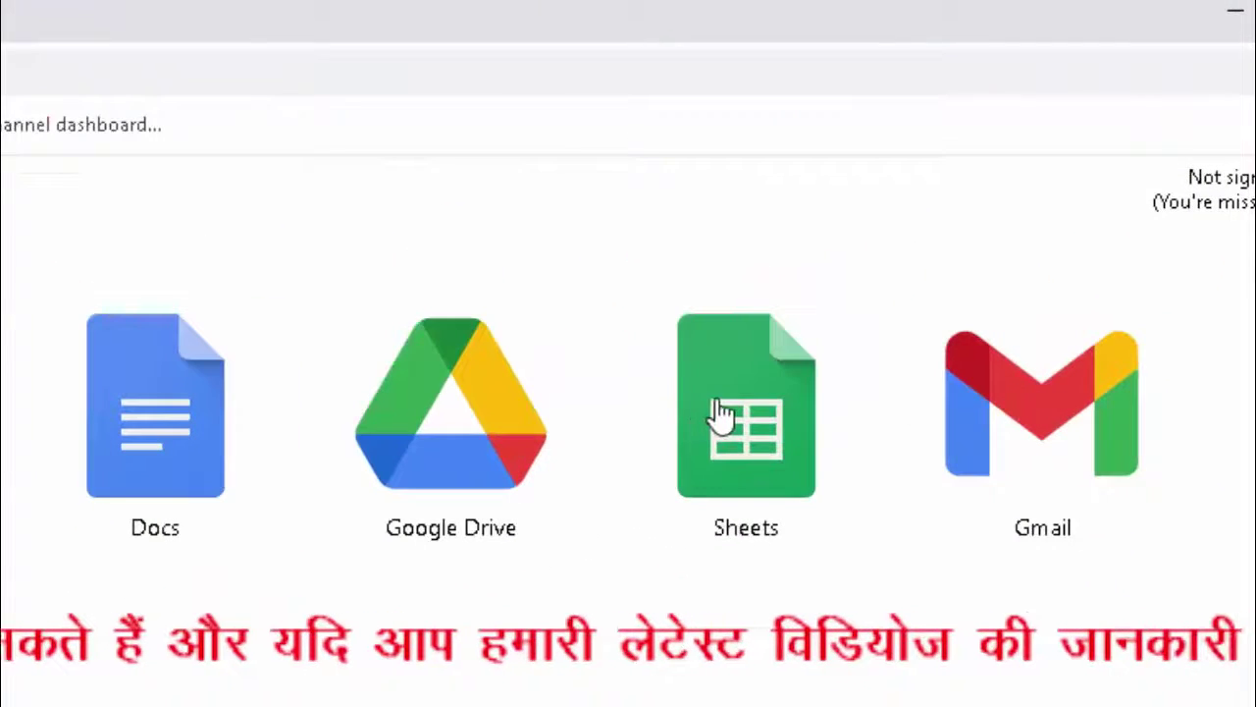
{"action": "left_click", "coordinate": [724, 412]}
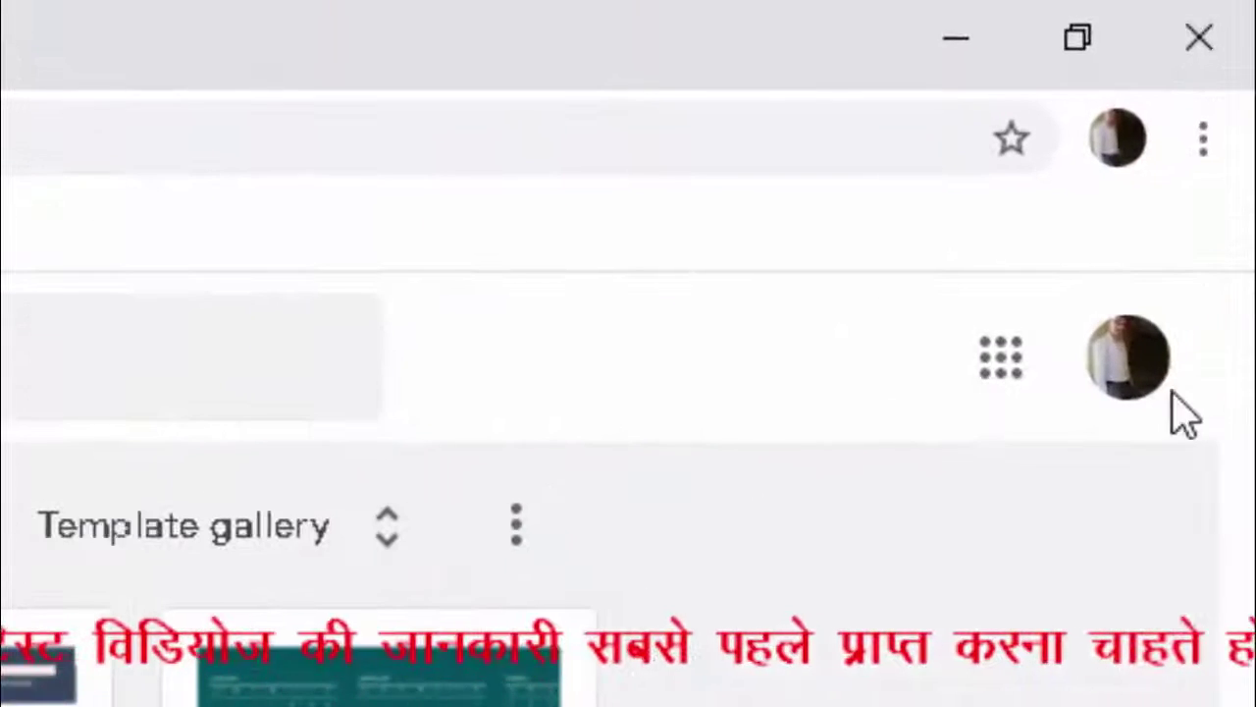
{"action": "left_click", "coordinate": [1129, 363]}
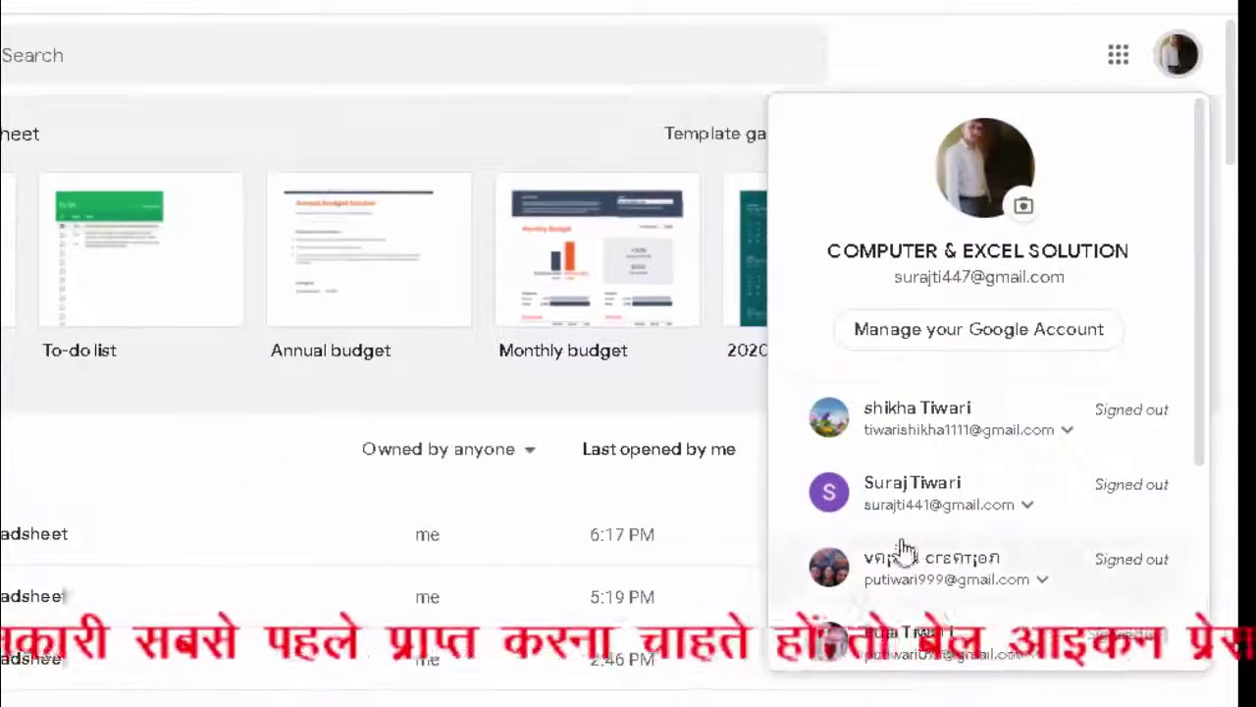
{"action": "left_click", "coordinate": [950, 521]}
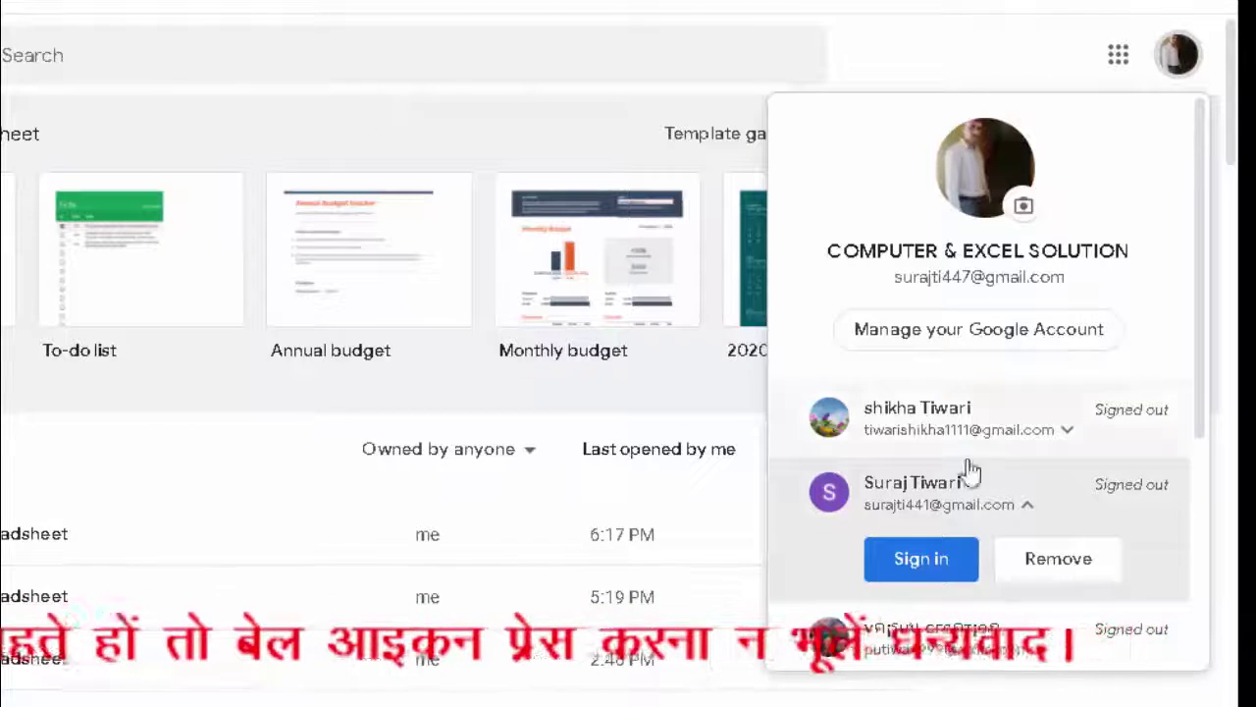
{"action": "scroll", "coordinate": [937, 540], "scroll_direction": "down", "scroll_amount": 3}
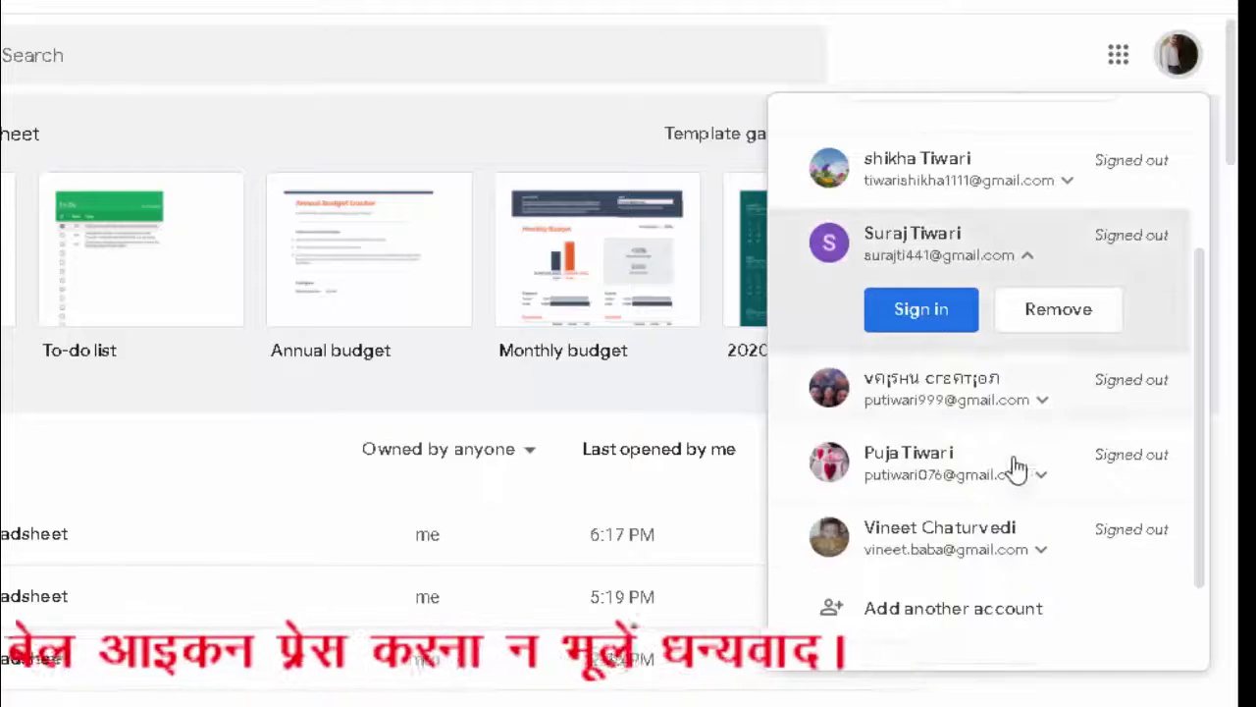
{"action": "scroll", "coordinate": [972, 552], "scroll_direction": "up", "scroll_amount": 3}
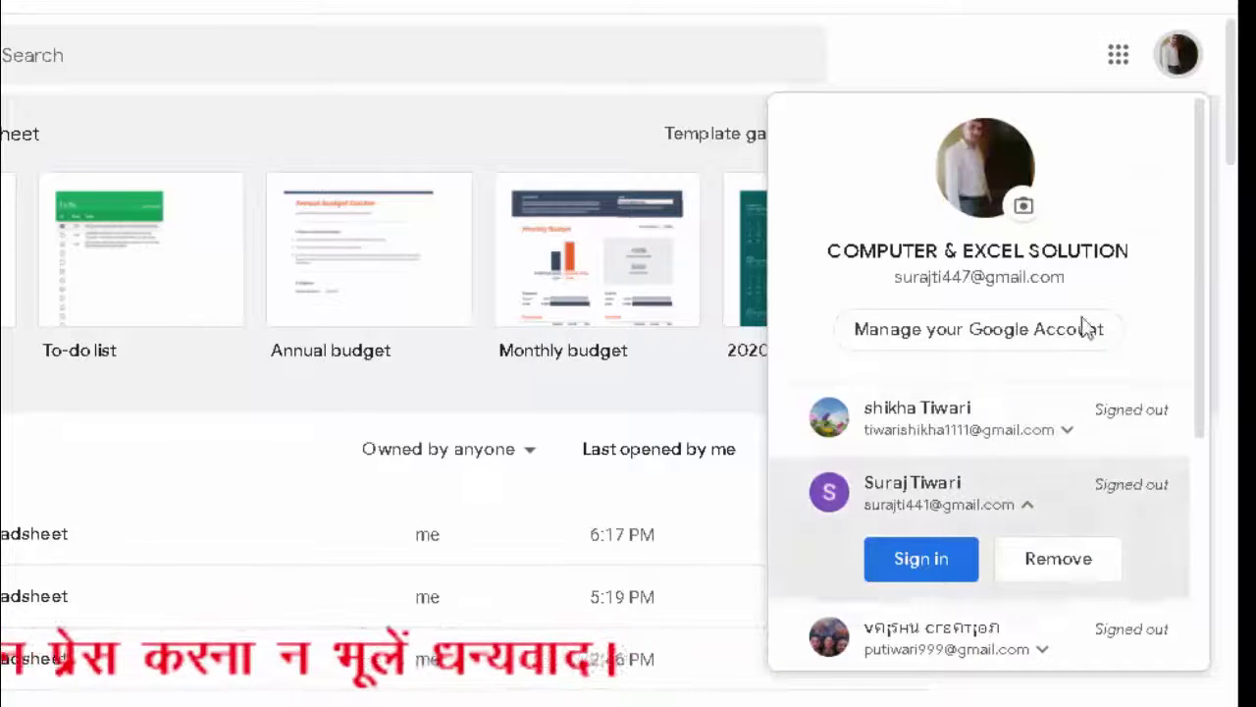
Step: Open the Untitled spreadsheet last opened at 5:19 PM from the Today list
{"action": "left_click", "coordinate": [442, 169]}
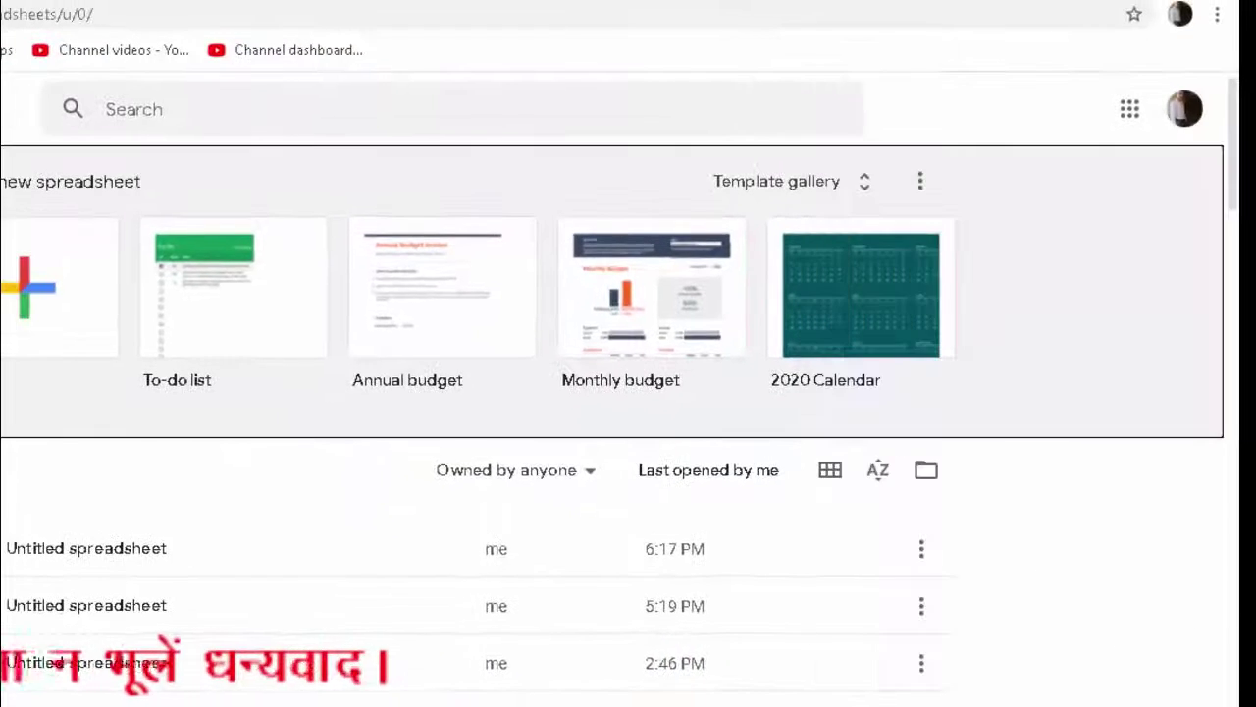
{"action": "left_click", "coordinate": [61, 546]}
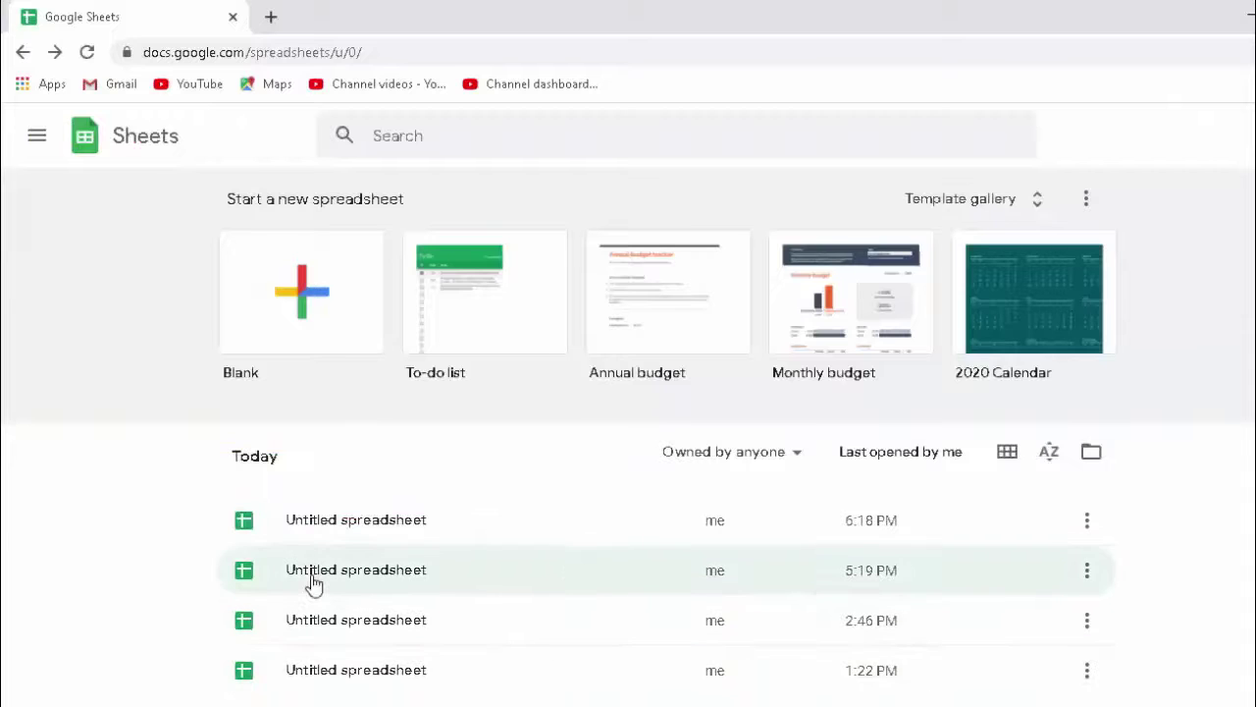
{"action": "left_click", "coordinate": [312, 583]}
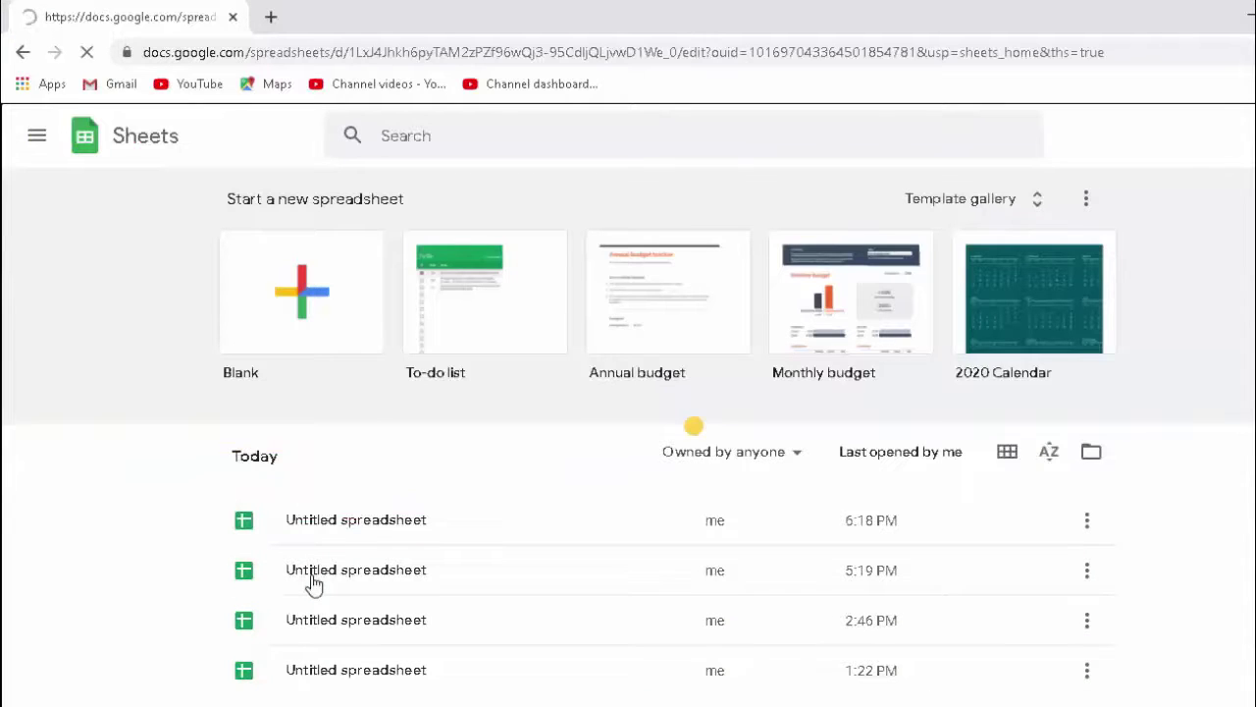